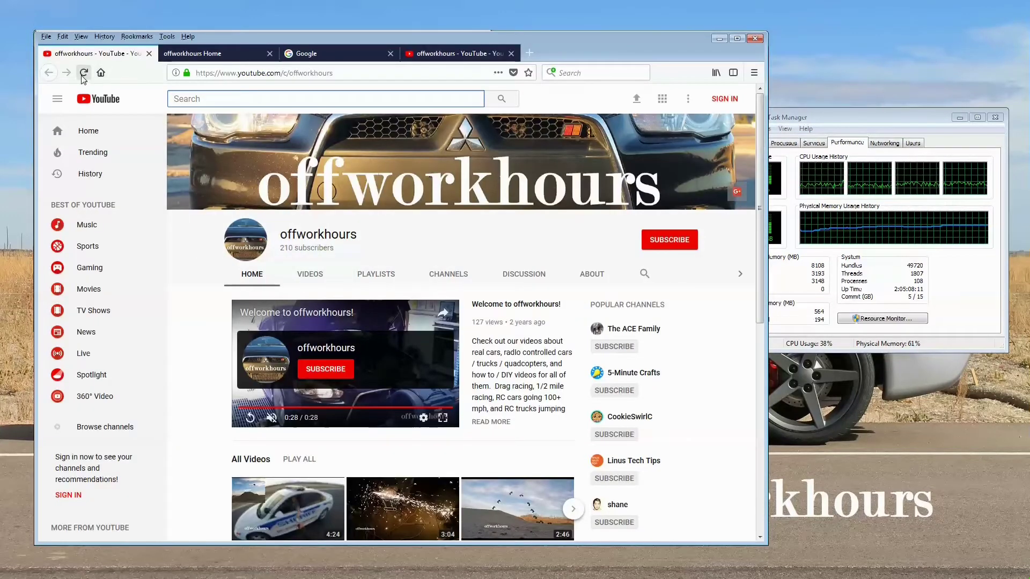
- Reload the YouTube channel page and sort Task Manager's running processes by memory use, largest first, to examine the firefox.exe entries
left_click(84, 72)
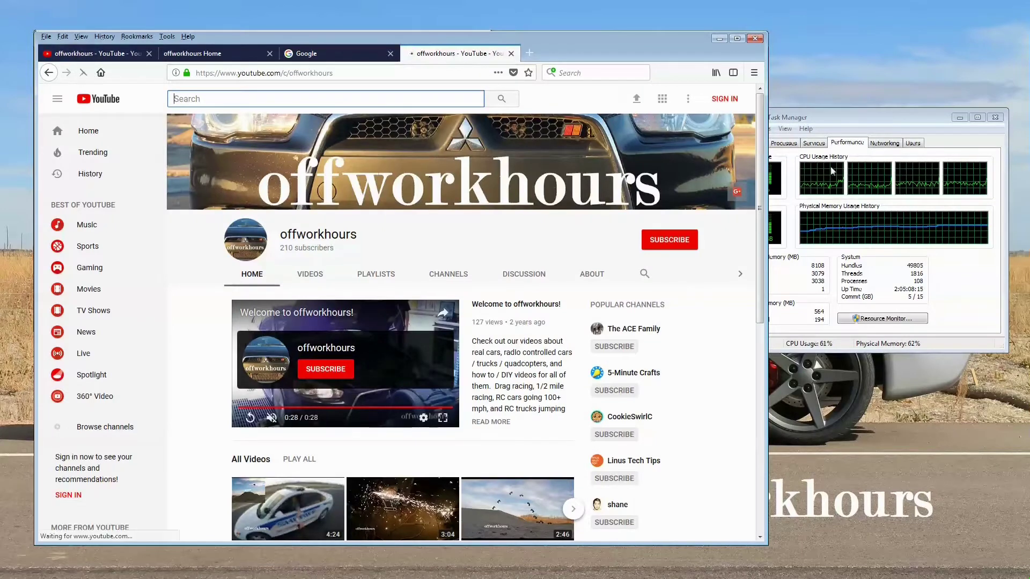
left_click(833, 129)
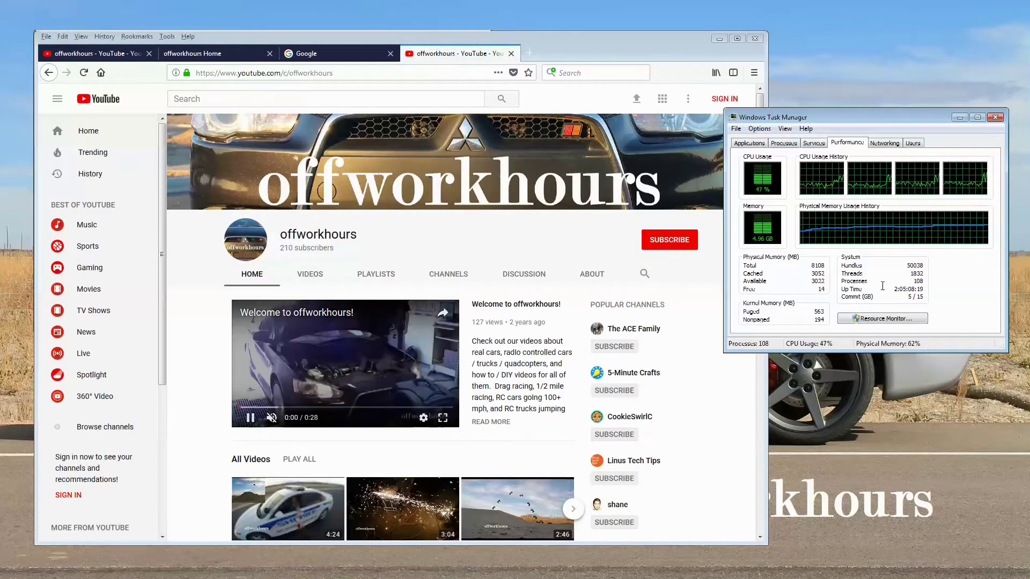
left_click(786, 143)
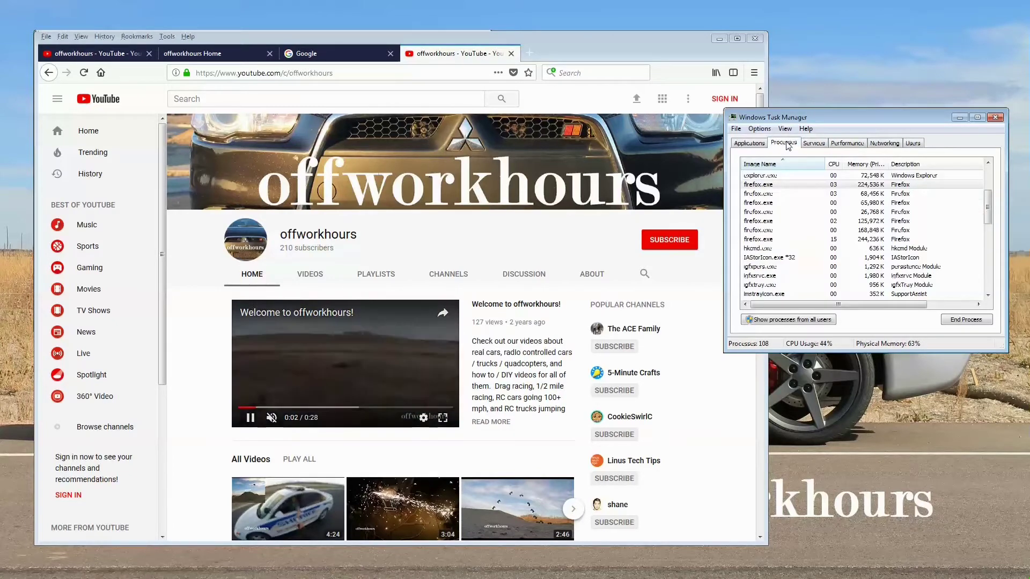
left_click(866, 167)
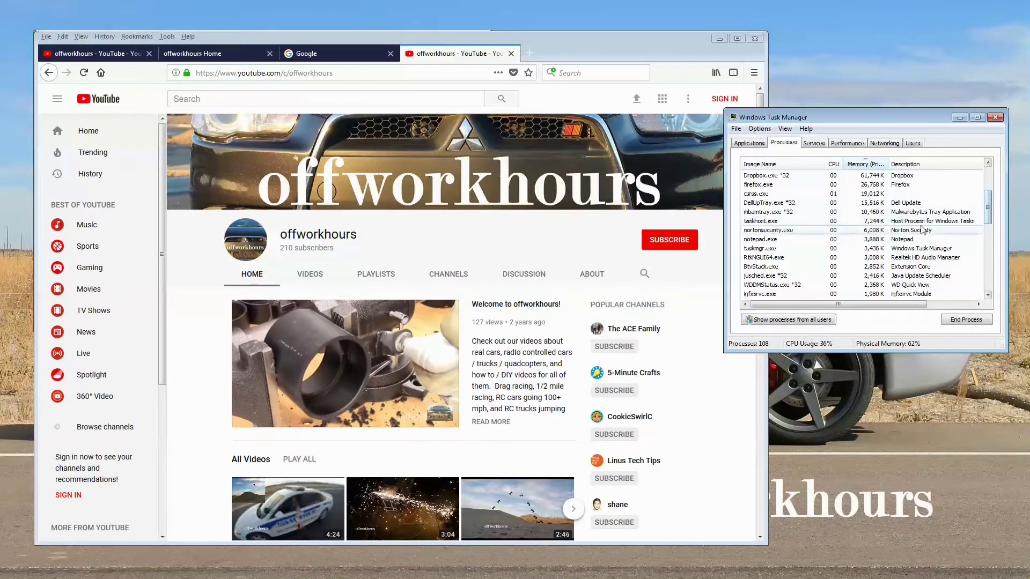
scroll(859, 214, "up", 3)
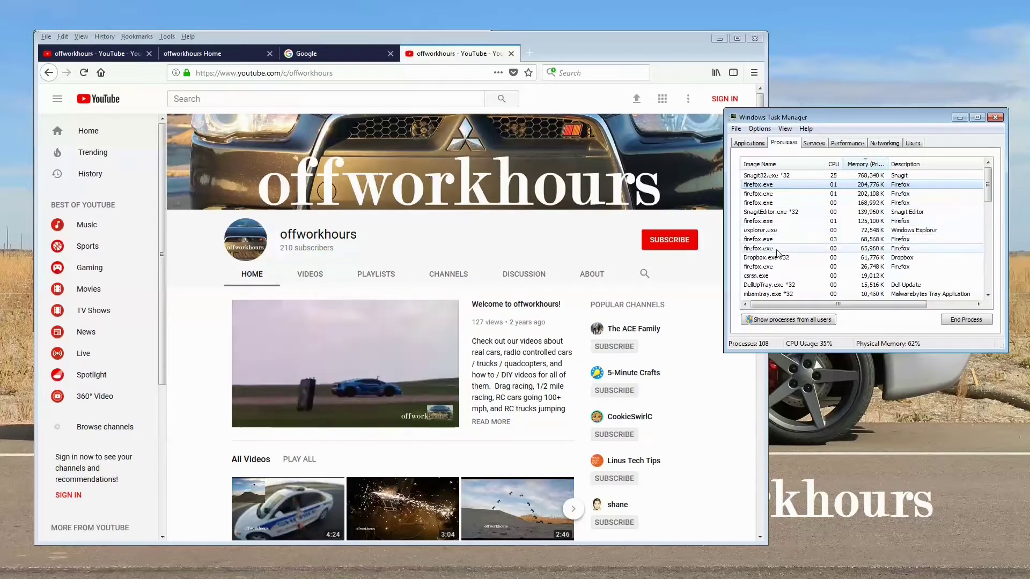
- Open the Firefox options in a new tab and go to the Performance section of the General settings
left_click(528, 53)
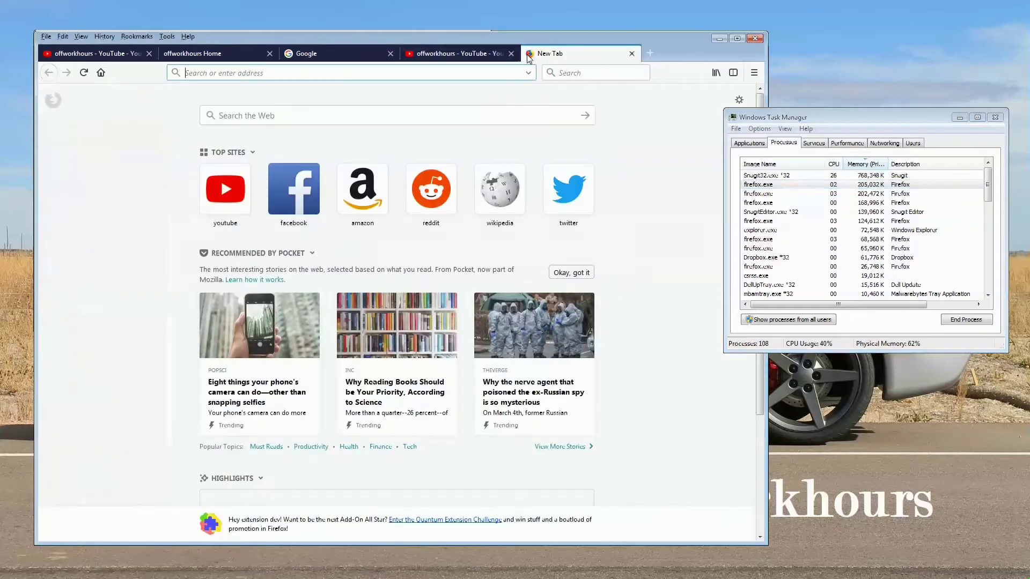
left_click(755, 73)
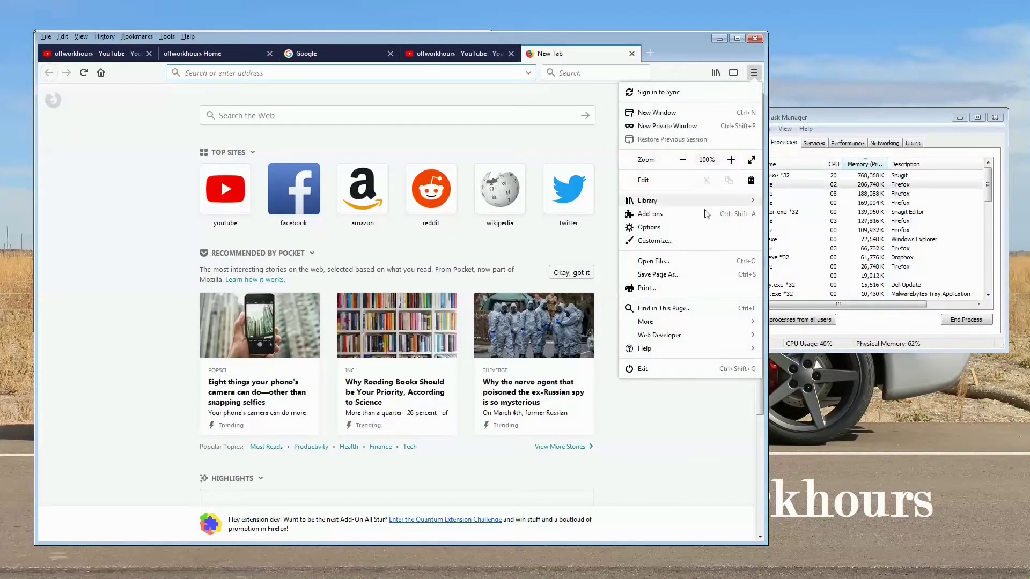
left_click(667, 231)
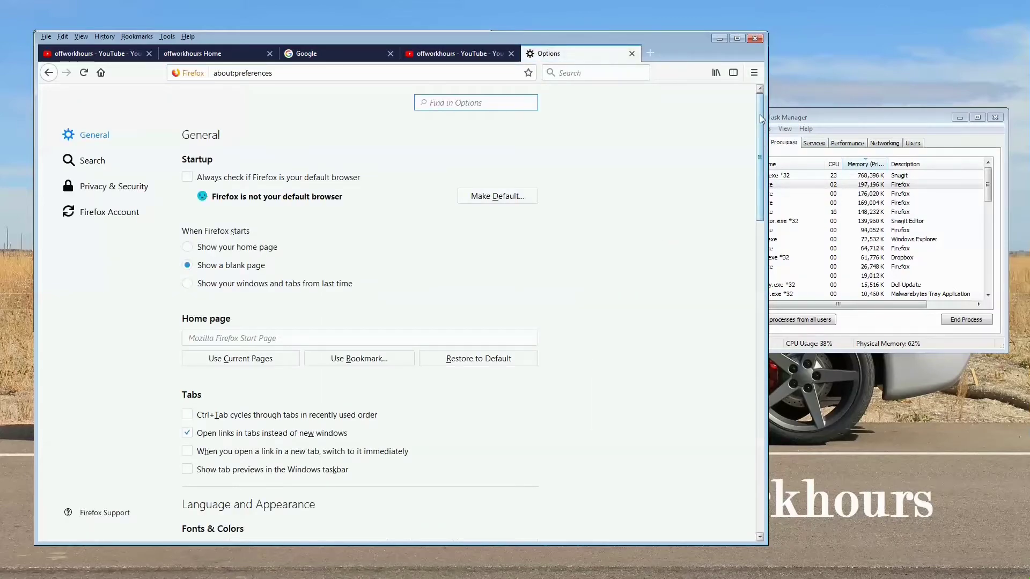
left_click_drag(760, 118, 735, 440)
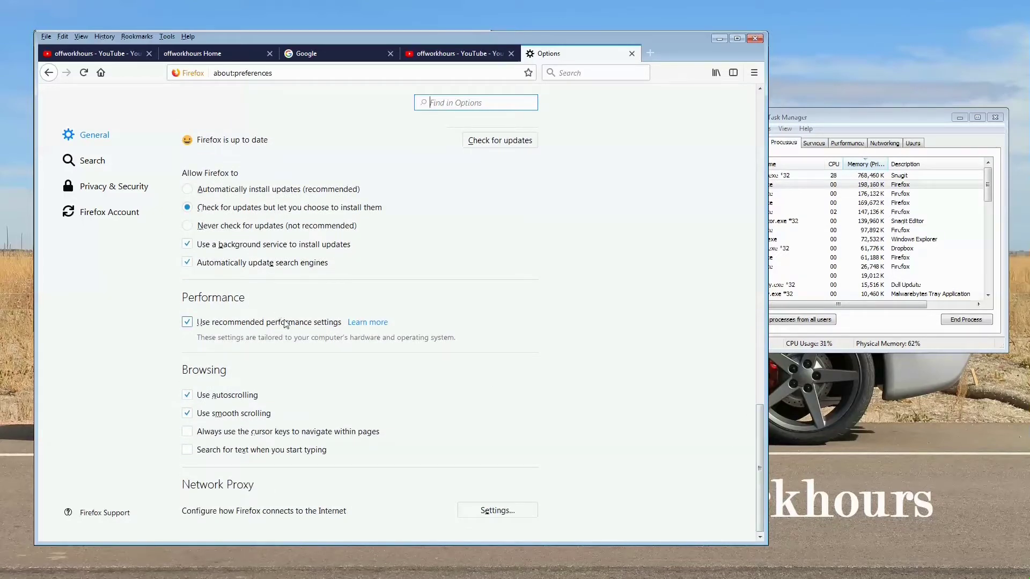
- Read Mozilla's support article on the performance settings, including the content process limit, and close the article
left_click(374, 324)
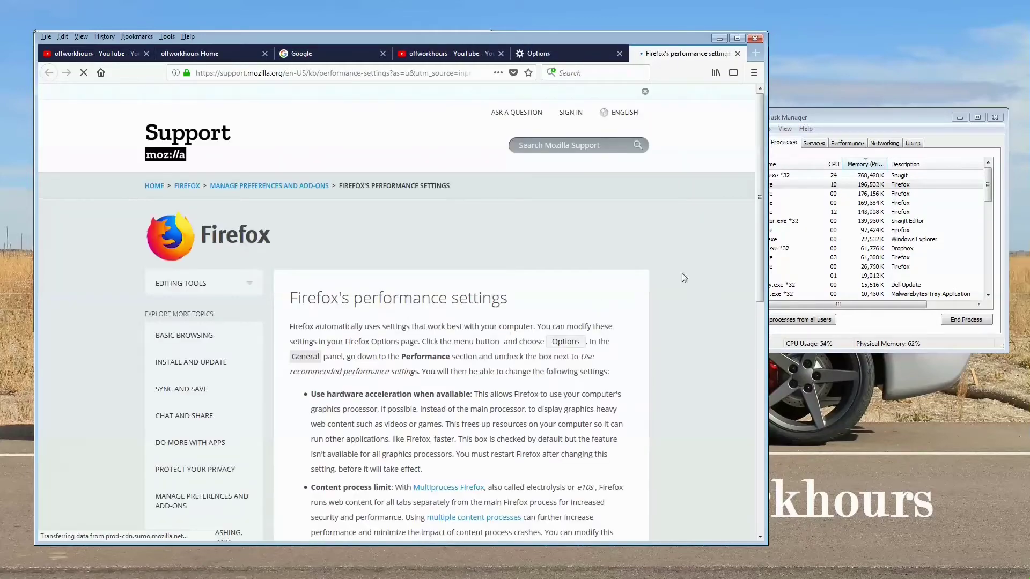
left_click_drag(759, 116, 744, 304)
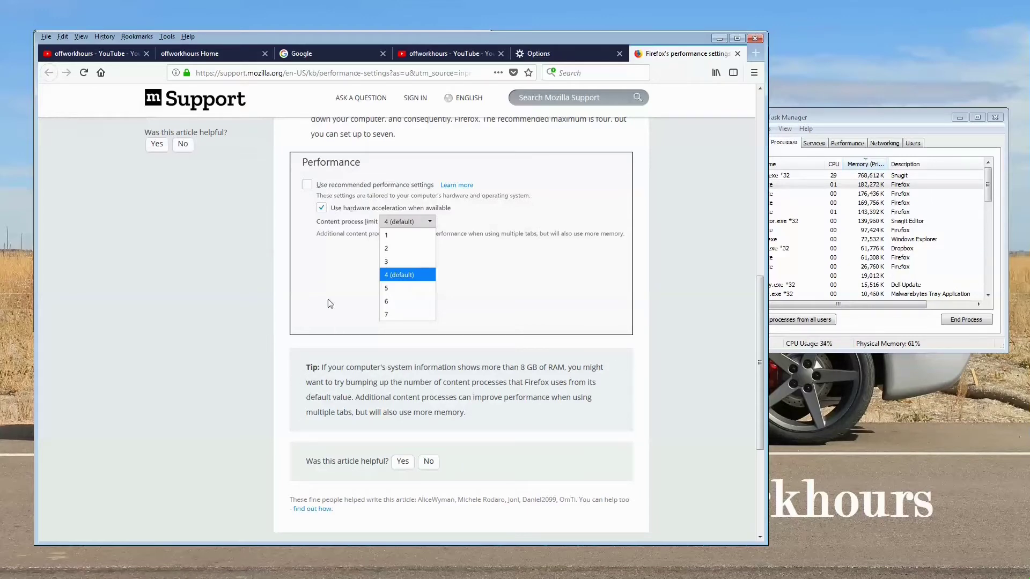
scroll(328, 302, "up", 3)
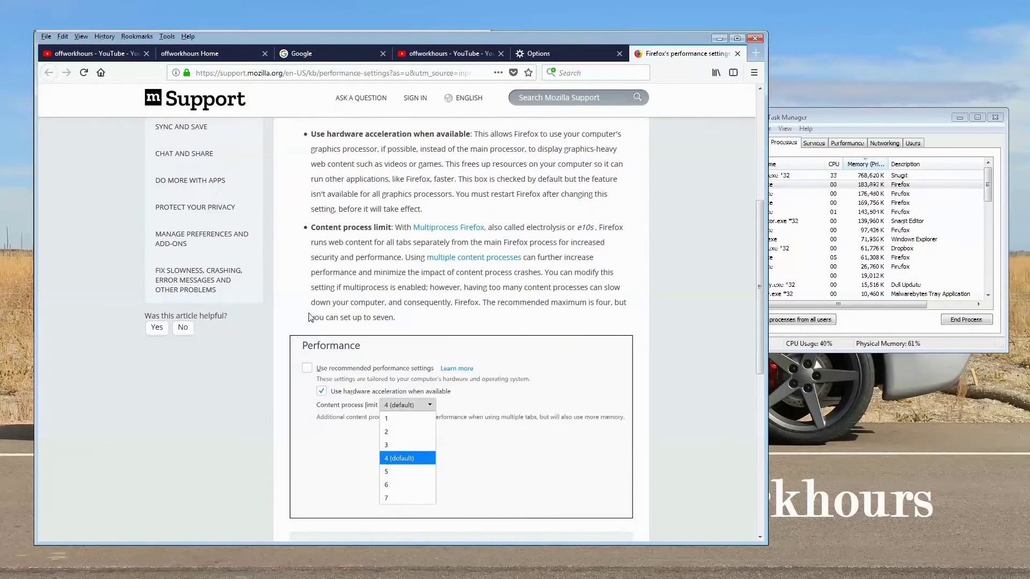
scroll(308, 321, "up", 2)
scroll(304, 323, "down", 2)
left_click_drag(761, 232, 733, 169)
left_click(737, 53)
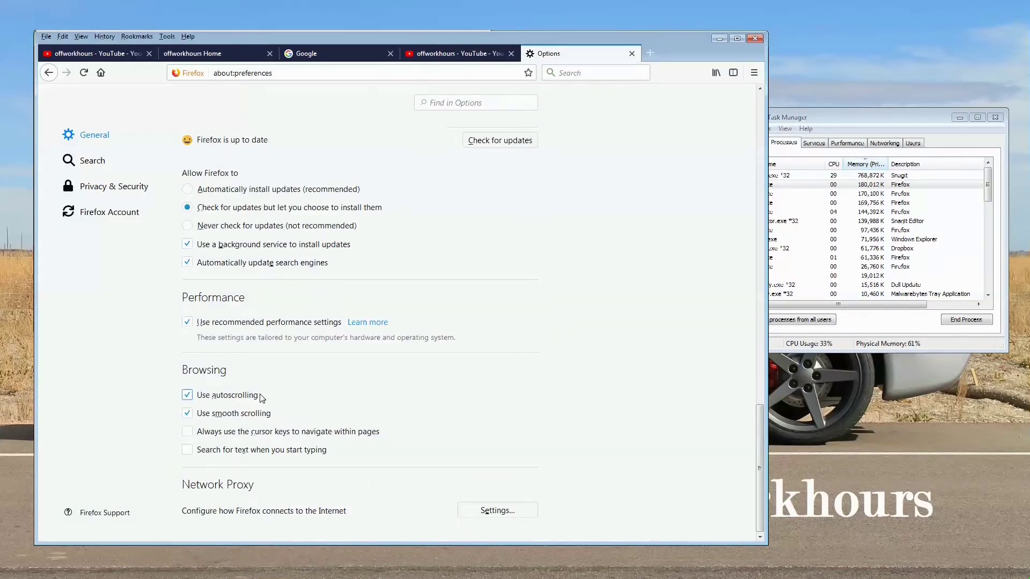
- Disable the recommended performance settings, set the content process limit to 2, and close the options
left_click(187, 322)
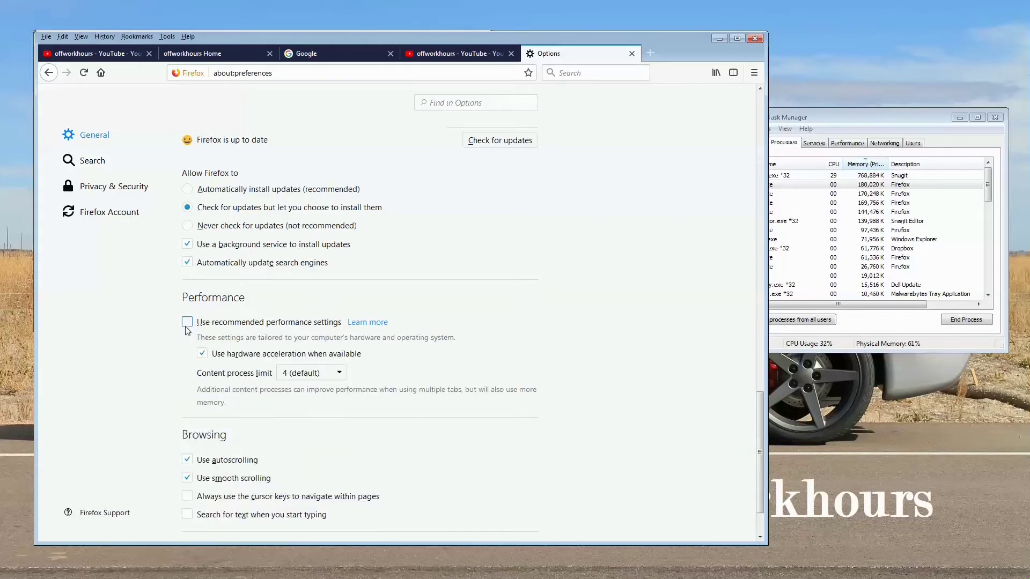
scroll(444, 384, "down", 2)
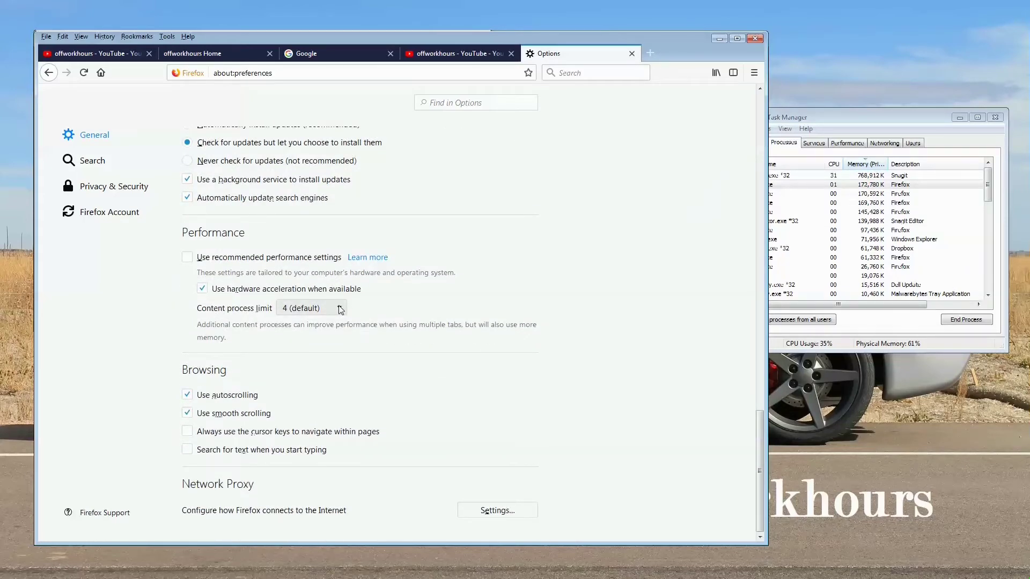
left_click(341, 310)
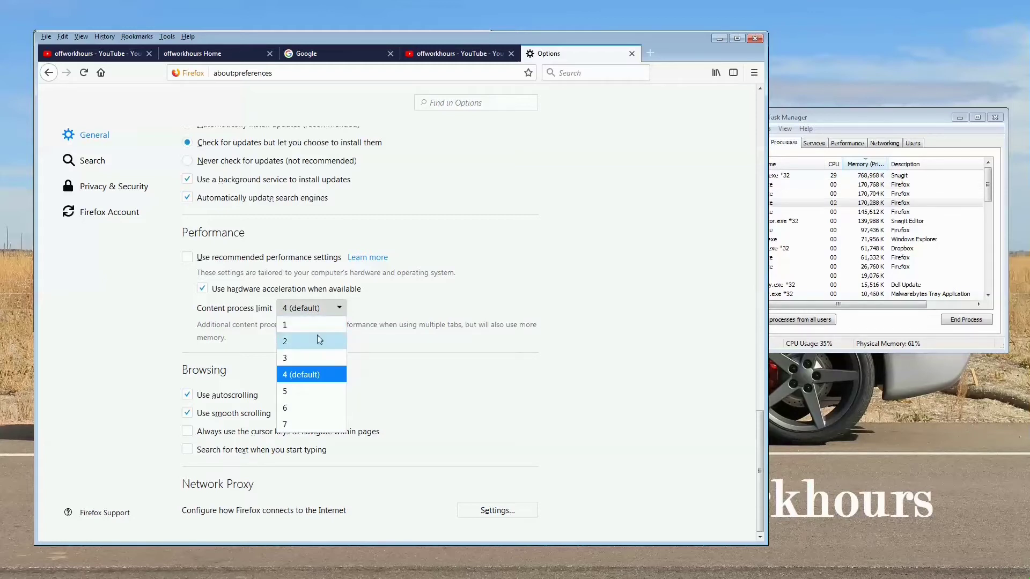
left_click(319, 343)
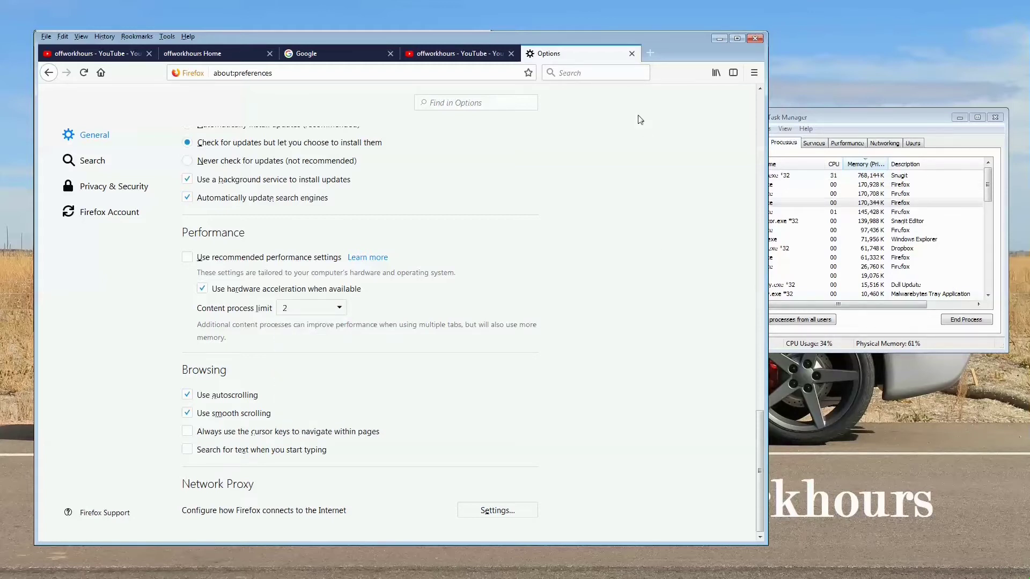
left_click(632, 54)
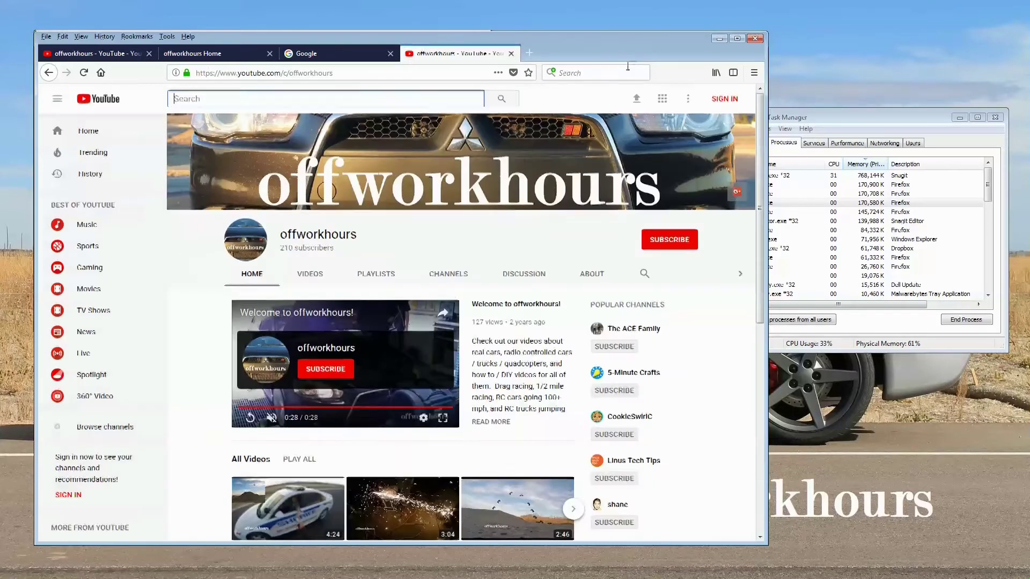
- With Task Manager in view, reload the first YouTube tab, the Google tab and the offworkhours Home tab
left_click(821, 125)
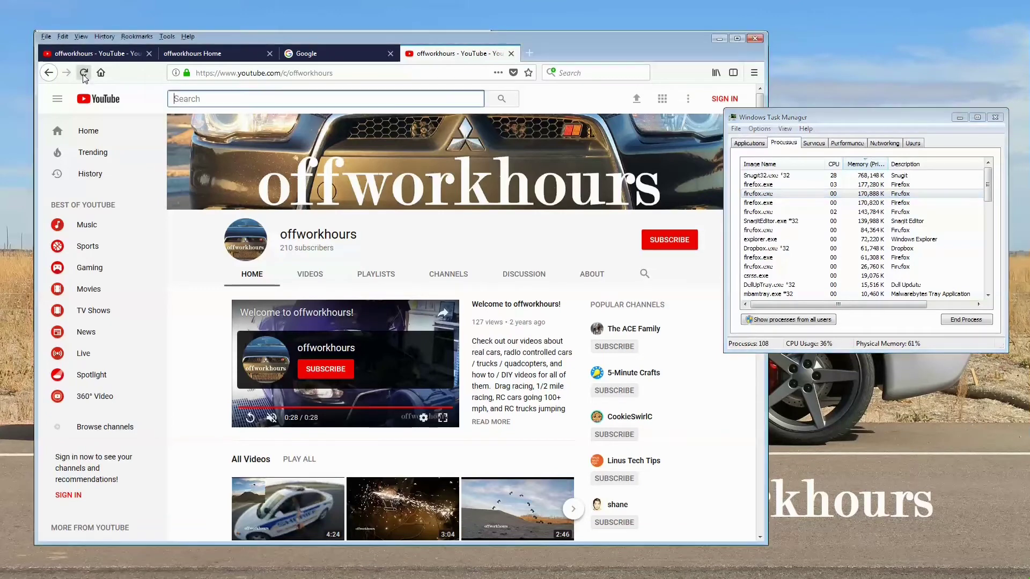
left_click(79, 55)
left_click(84, 73)
left_click(337, 55)
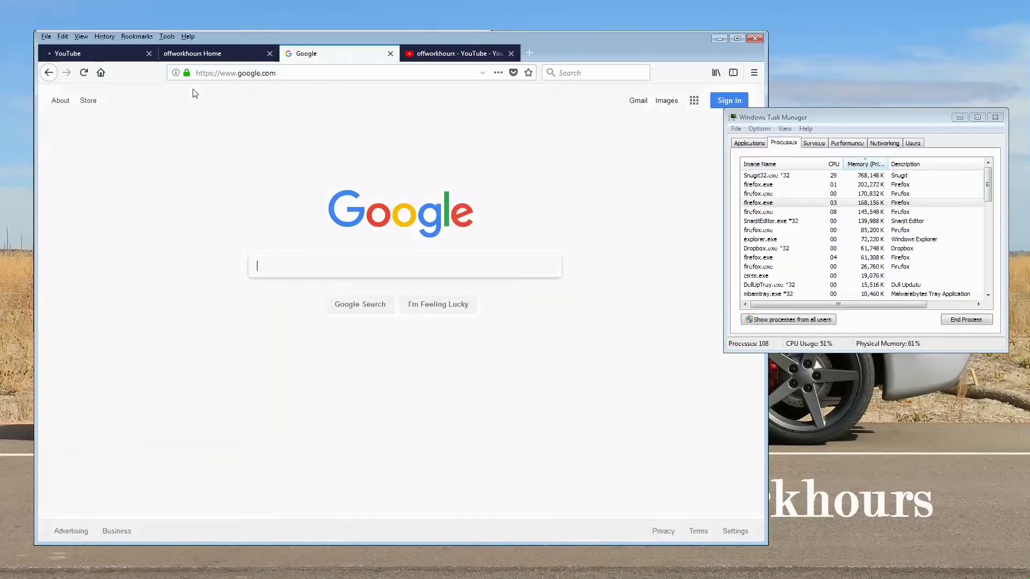
left_click(84, 73)
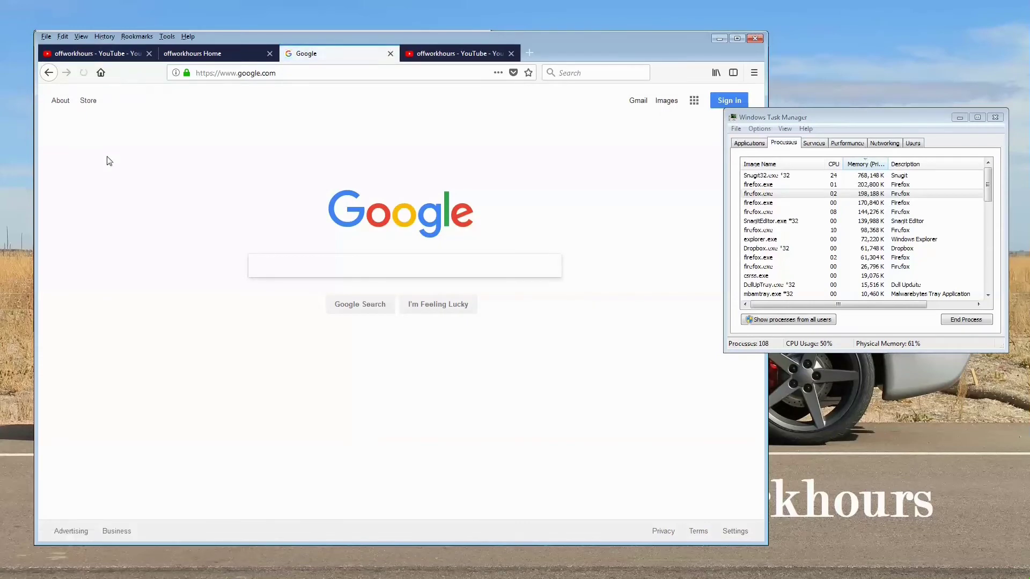
left_click(219, 54)
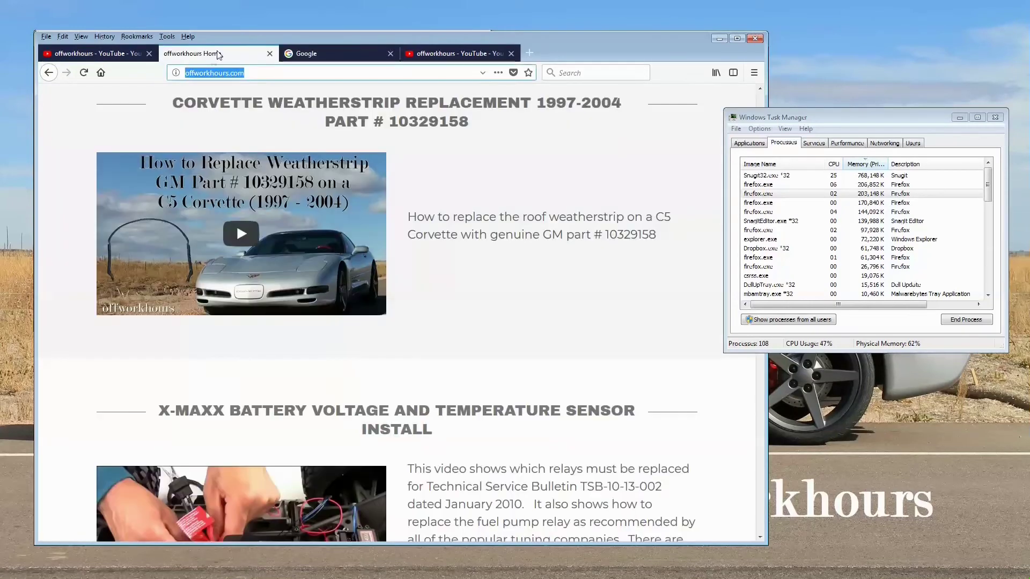
left_click(85, 72)
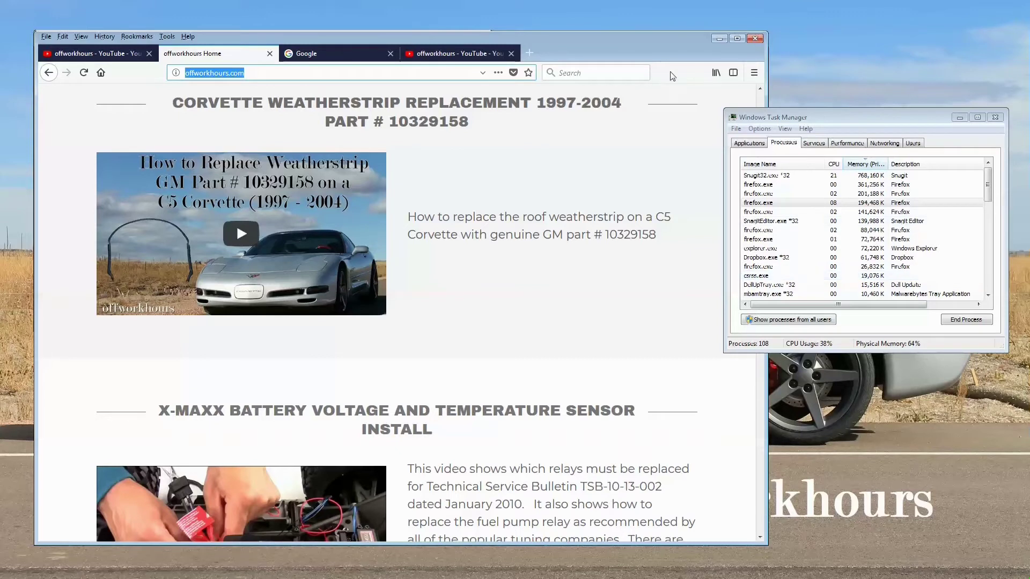
- Examine the memory use of the firefox.exe processes in Task Manager
left_click(658, 47)
left_click(812, 117)
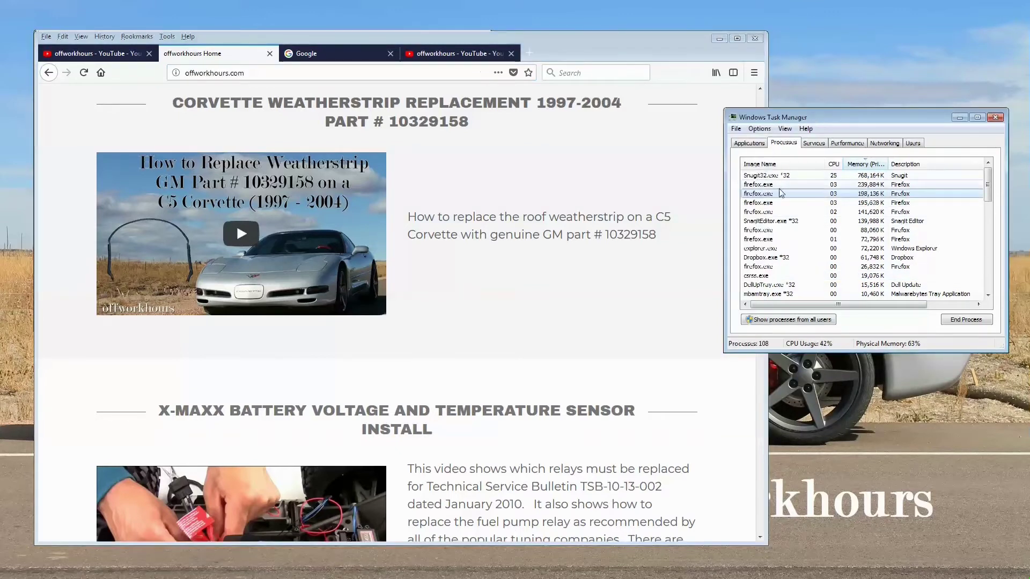
left_click(779, 214)
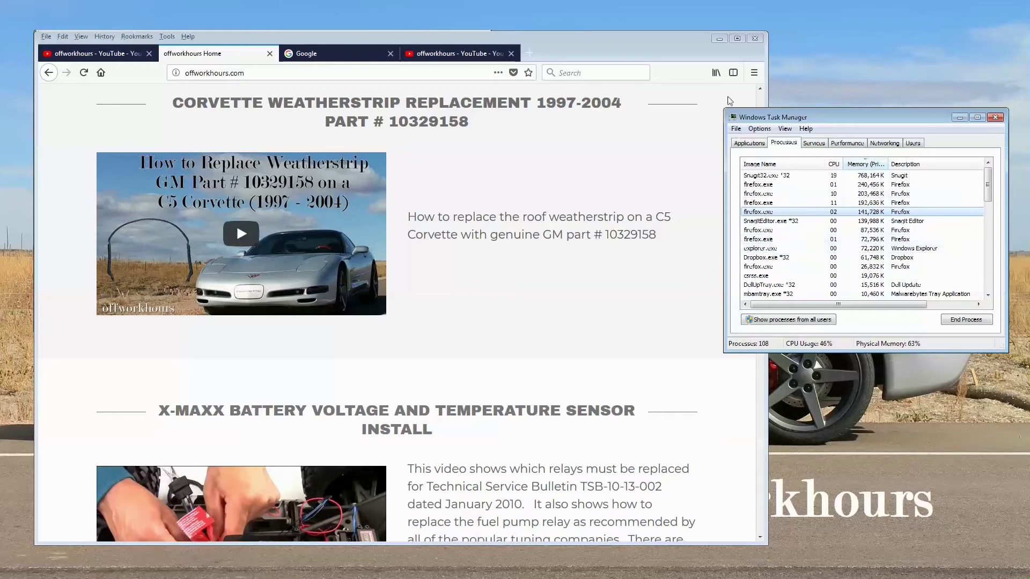
- Close the Firefox window together with all four open tabs
left_click(694, 52)
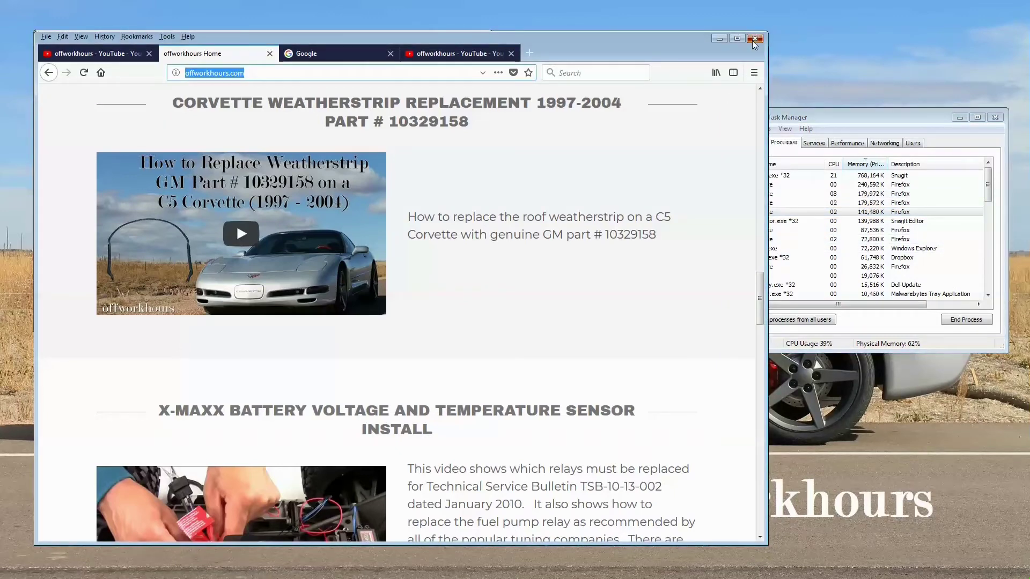
left_click(755, 39)
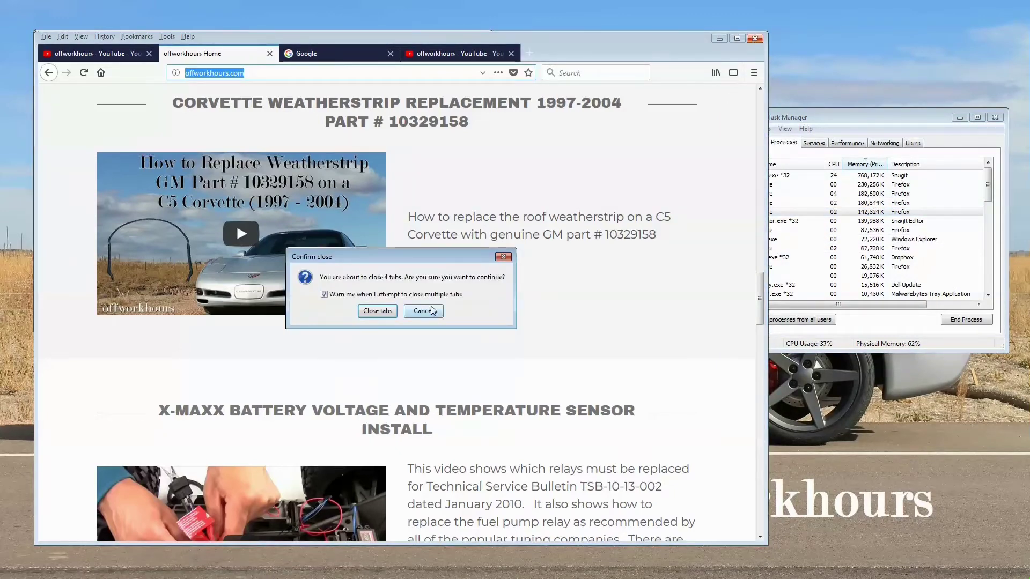
left_click(377, 311)
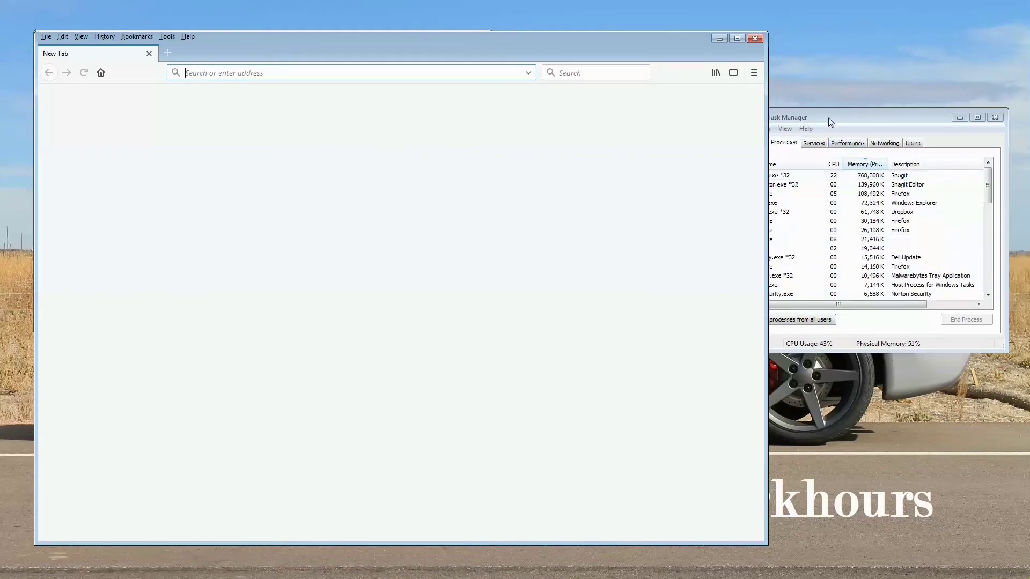
left_click_drag(833, 117, 842, 118)
left_click(200, 74)
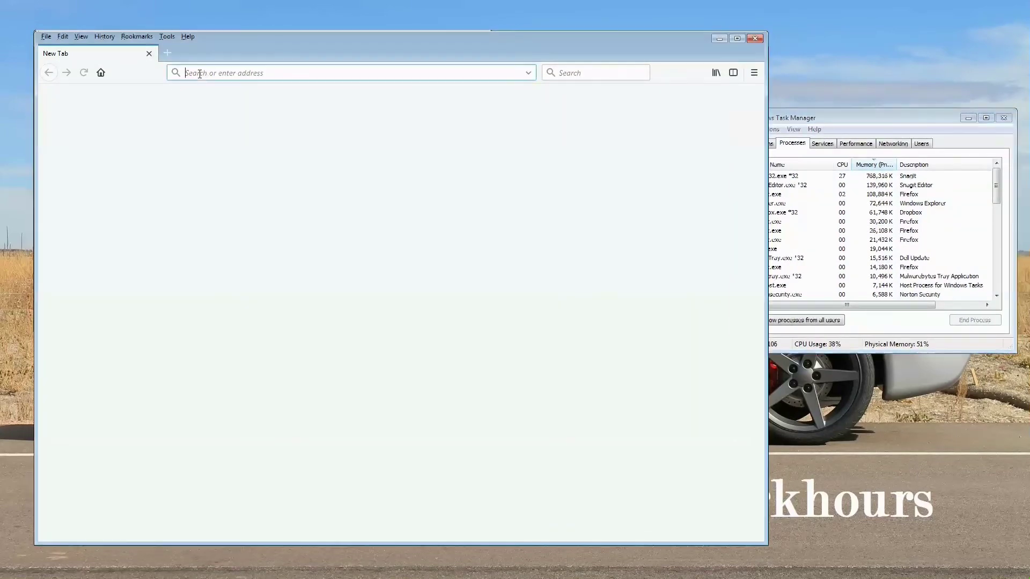
type("https://www.youtube.com/c/offworkhours")
key("Return")
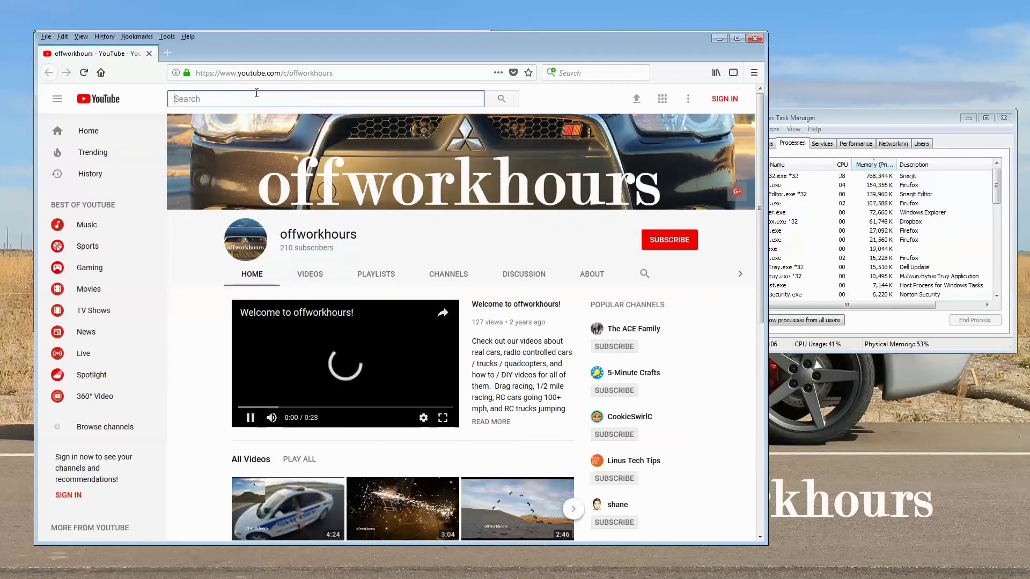
- Open the Google home page in a new tab
left_click(170, 55)
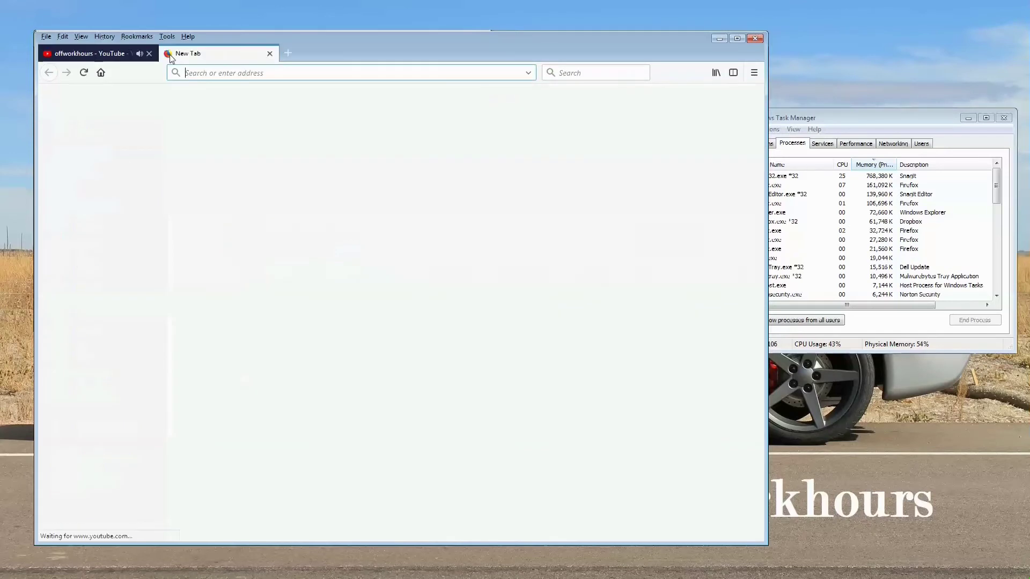
type("google")
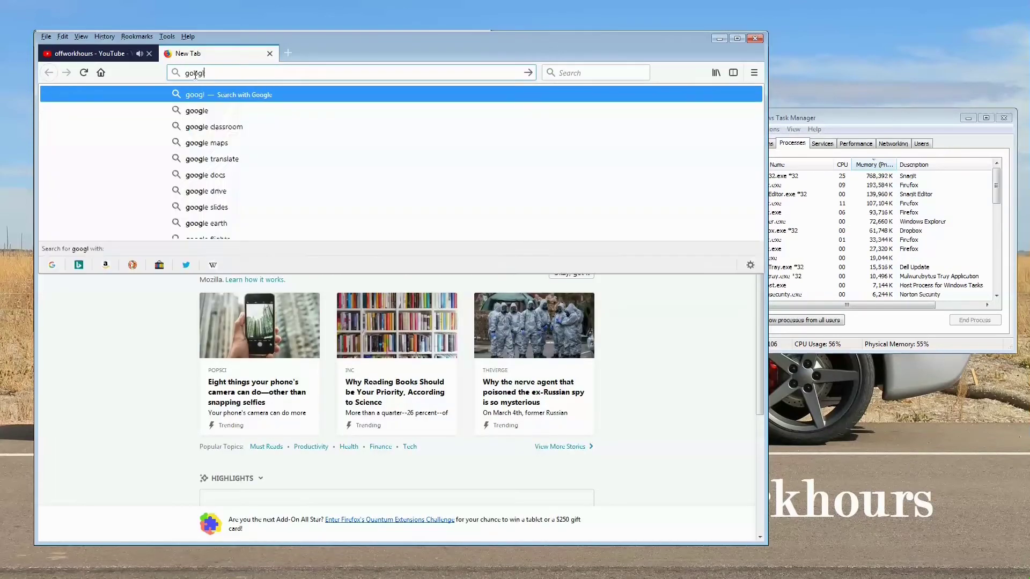
key("Return")
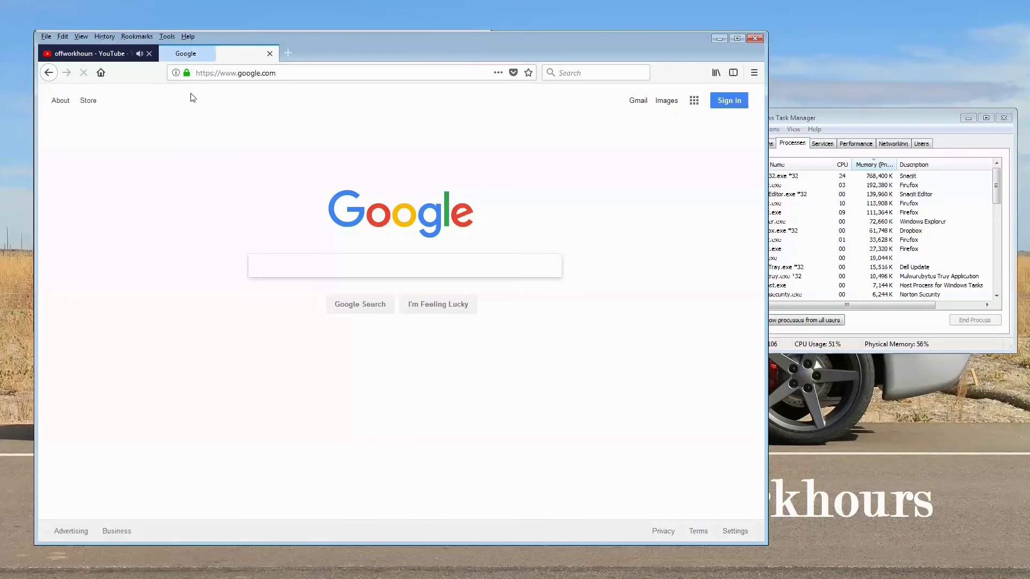
- Load offworkhours.com in a new tab and look through the videos on its home page
left_click(292, 54)
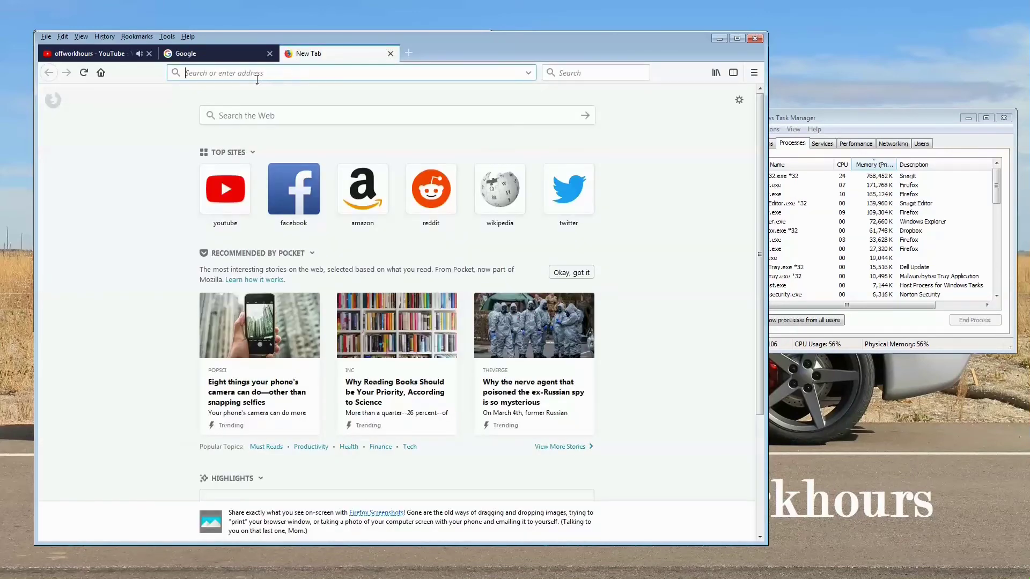
type("offwor")
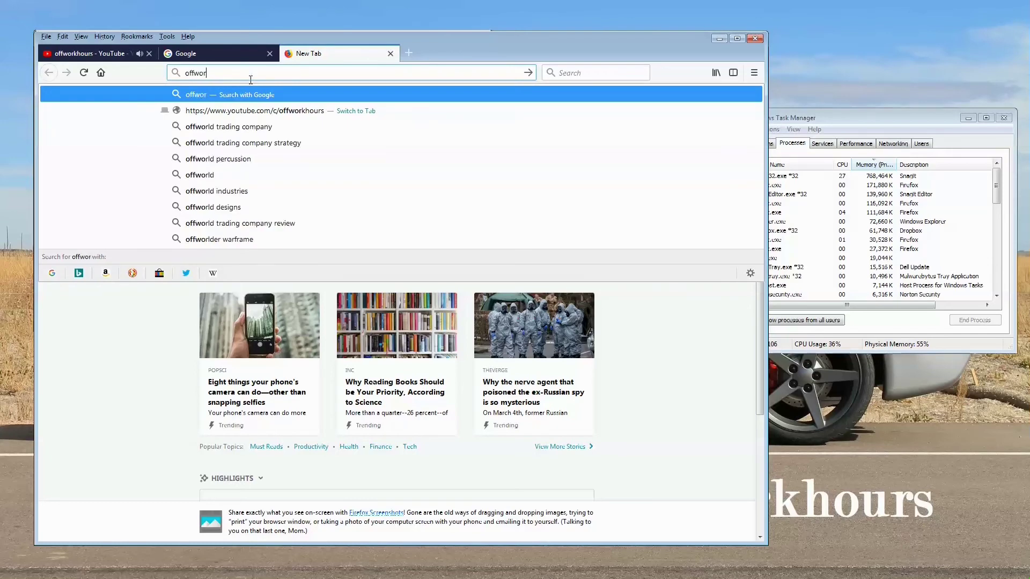
type("khours")
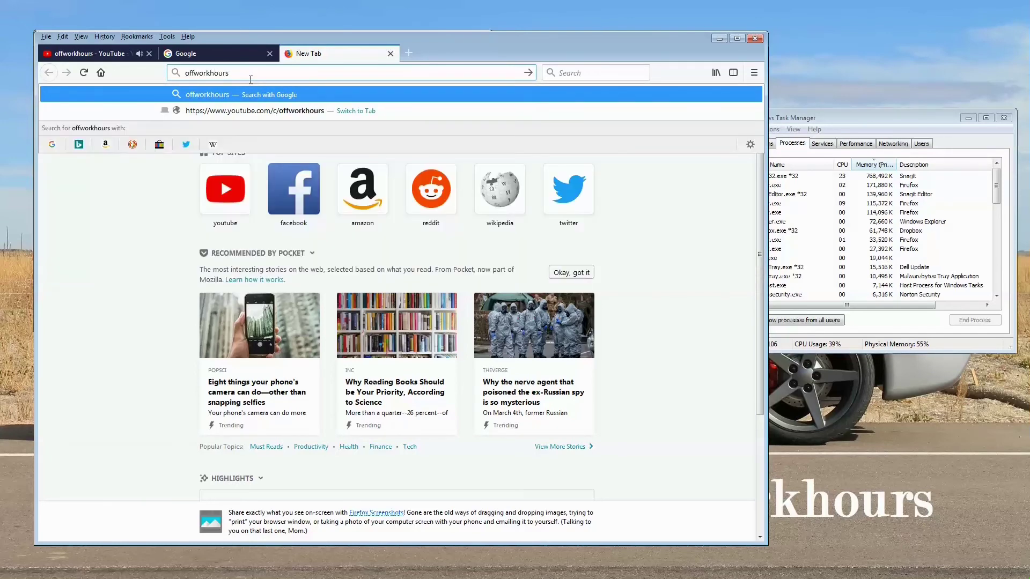
key("ctrl+Return")
scroll(322, 219, "down", 12)
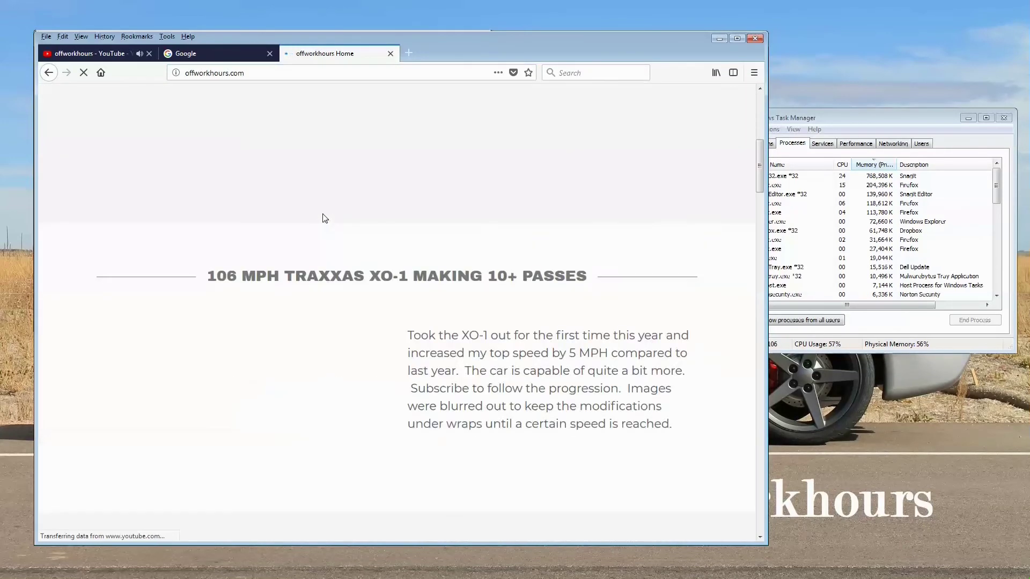
scroll(329, 220, "up", 2)
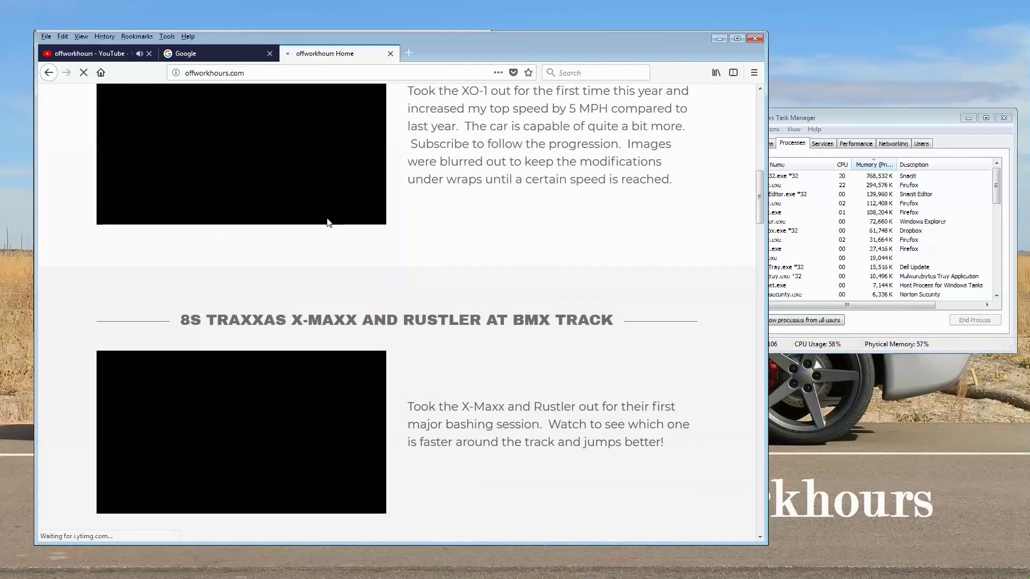
scroll(329, 223, "up", 2)
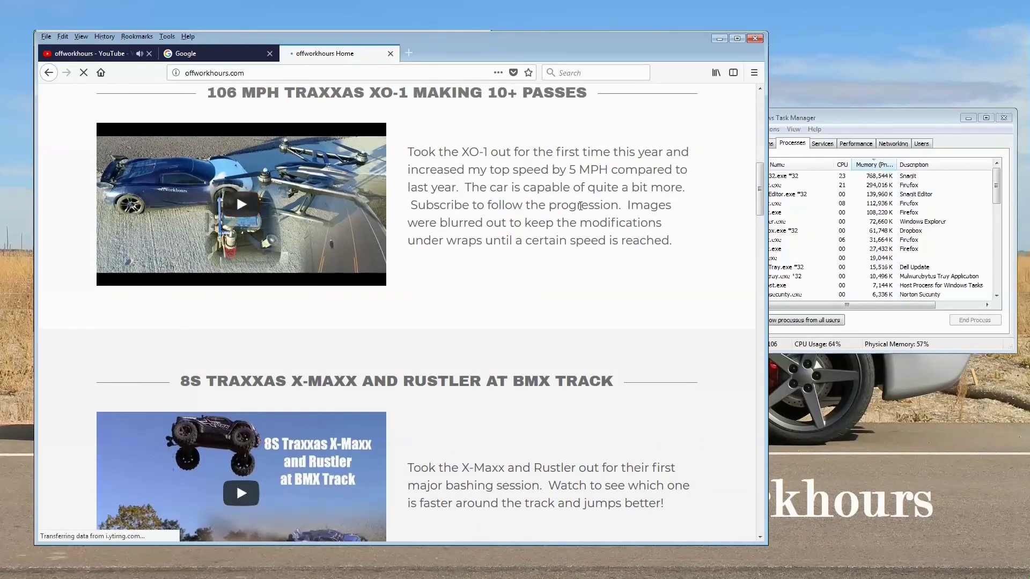
left_click(411, 53)
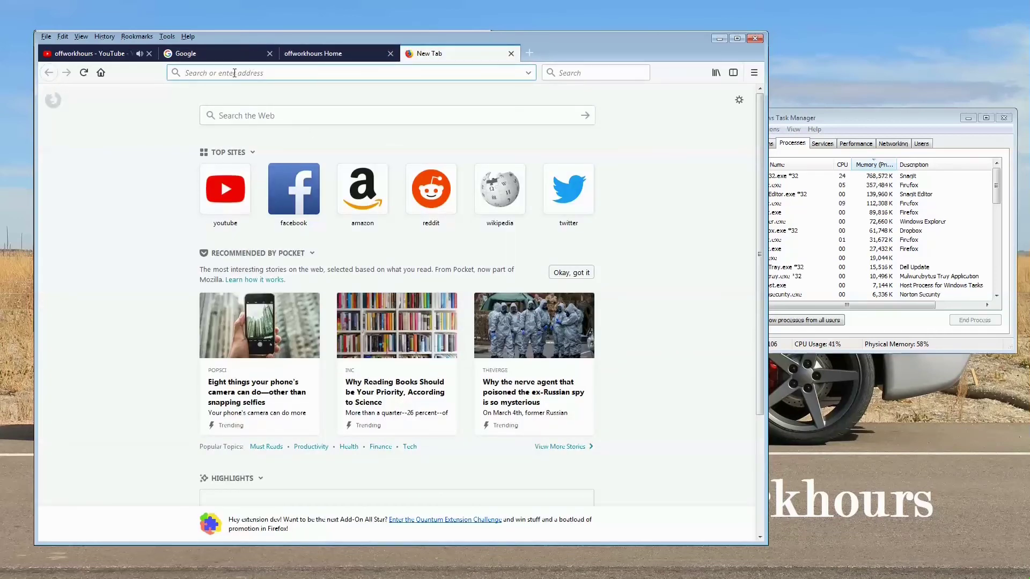
type("https://www.youtube.com/c/offworkhours")
key("Return")
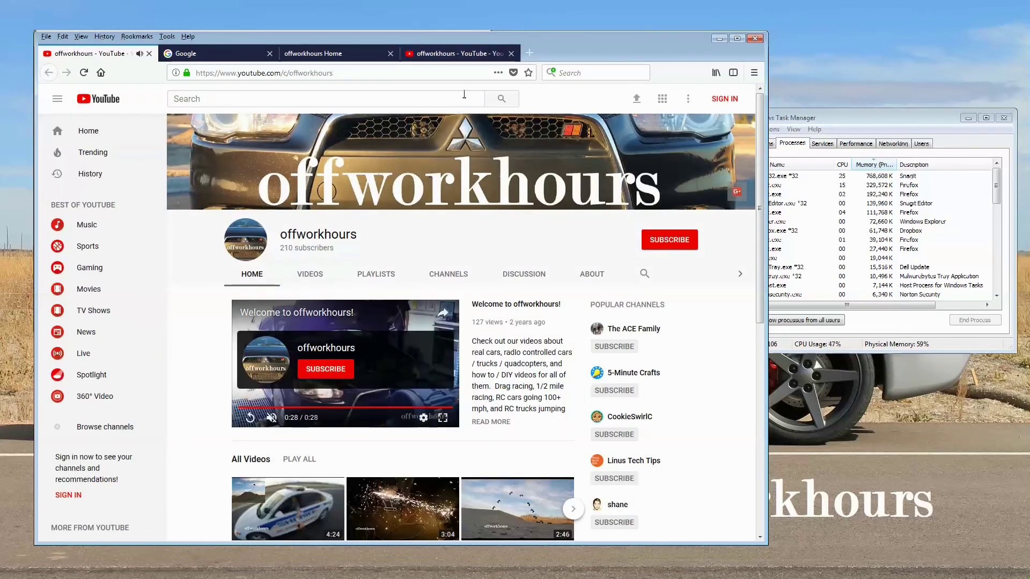
left_click(329, 54)
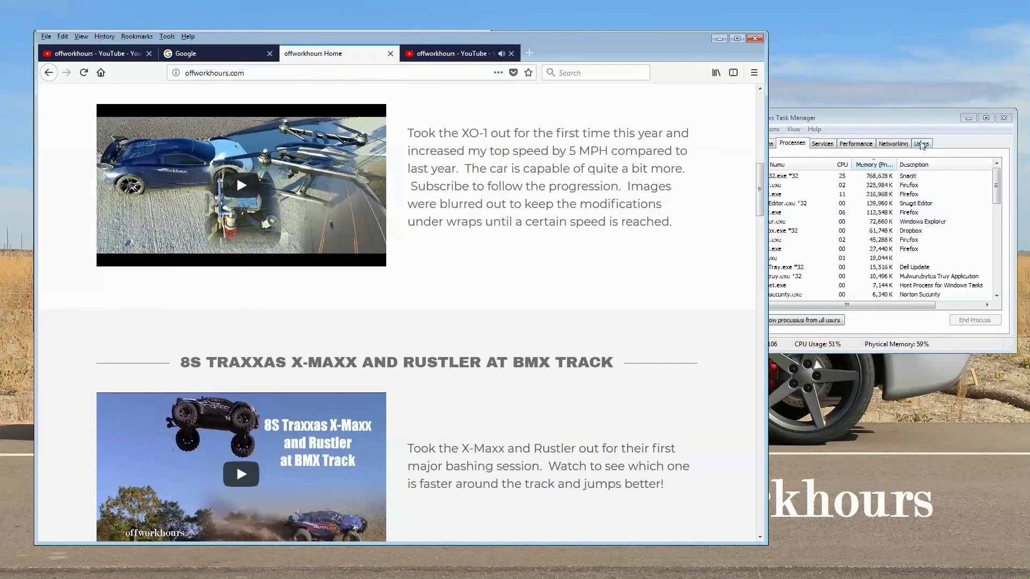
- Switch to Windows Task Manager and view the system's overall CPU and memory performance
left_click(835, 346)
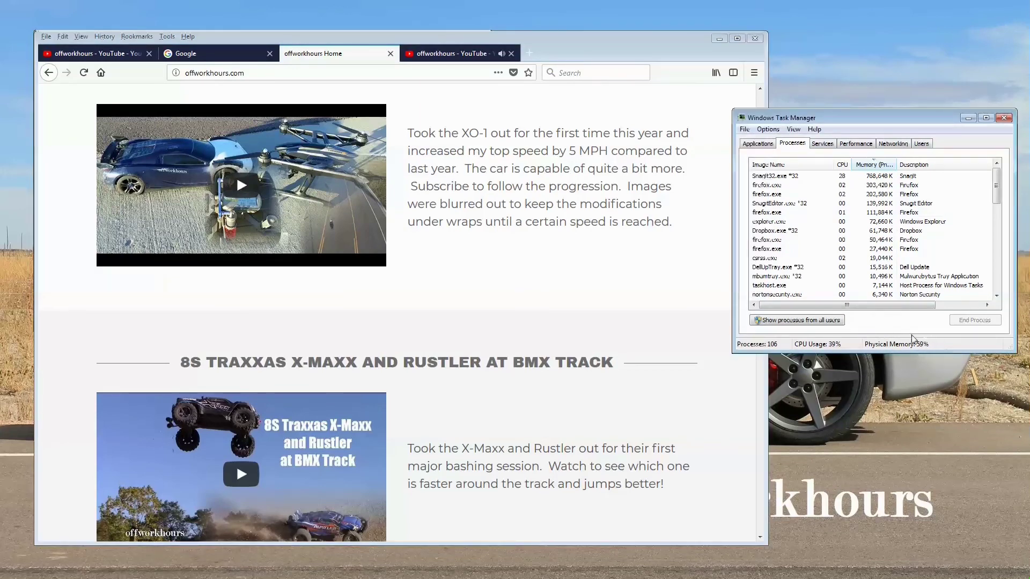
left_click(856, 144)
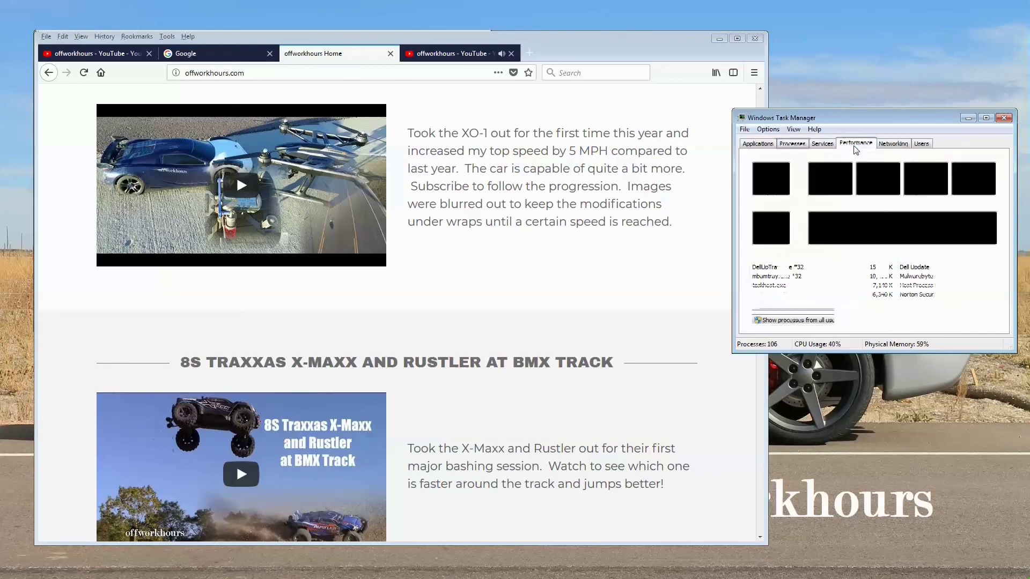